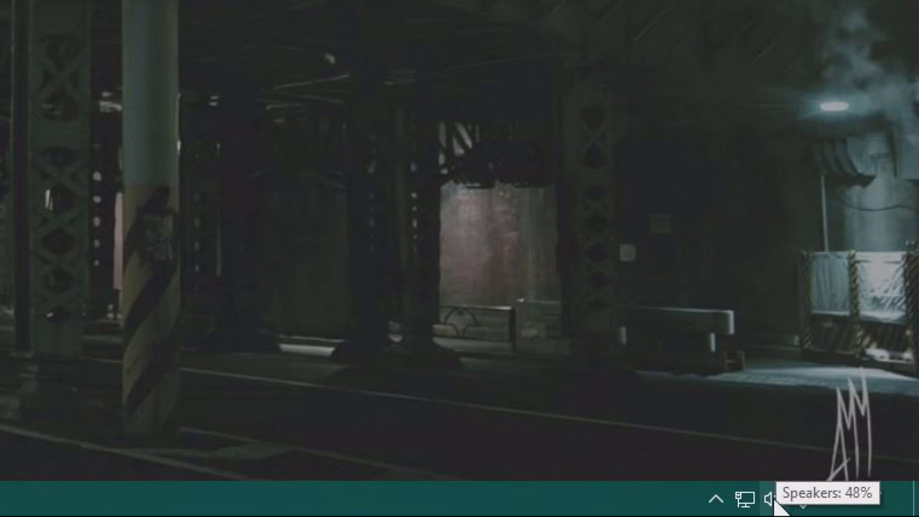
# - Open the Sound dialog's Playback tab via the taskbar speaker icon's Playback devices option
pyautogui.click(774, 497)
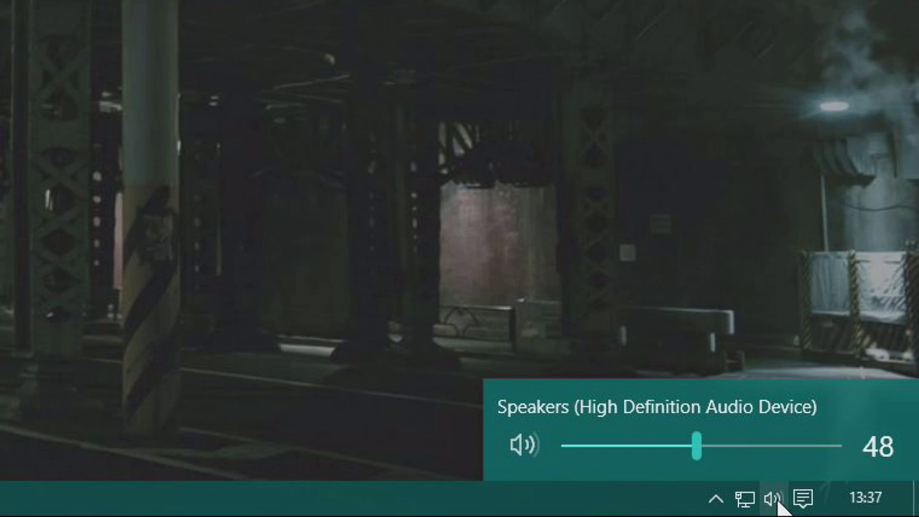
pyautogui.rightClick(774, 498)
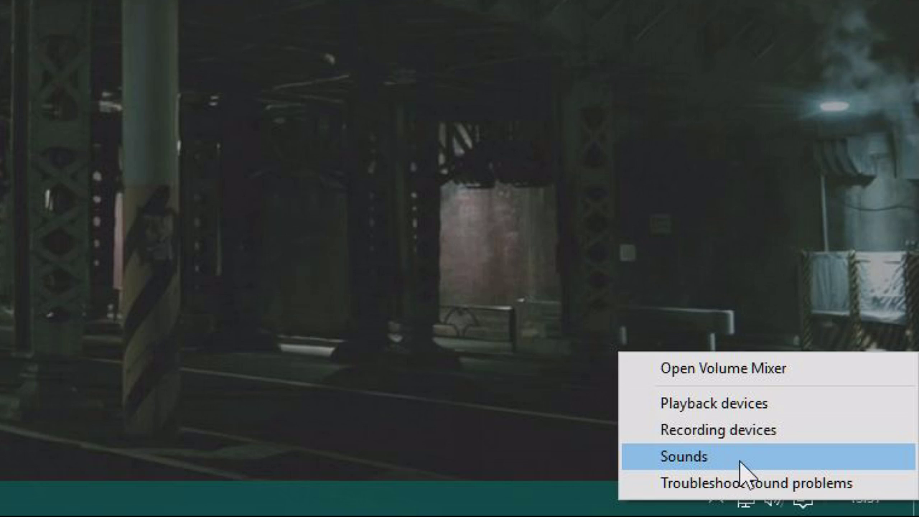
pyautogui.click(770, 411)
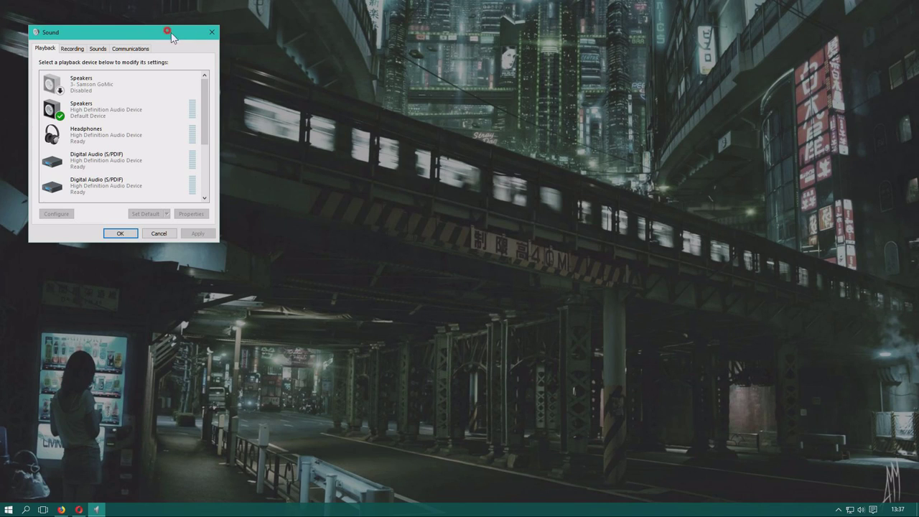
# - Center the Sound dialog on screen and play a test sound through the Speakers
pyautogui.moveTo(171, 37); pyautogui.dragTo(470, 127)
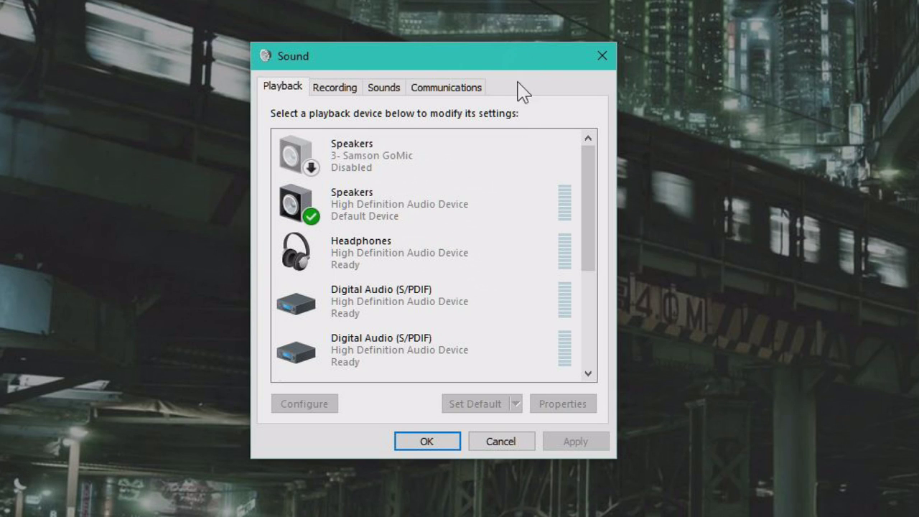
pyautogui.click(415, 210)
pyautogui.rightClick(406, 204)
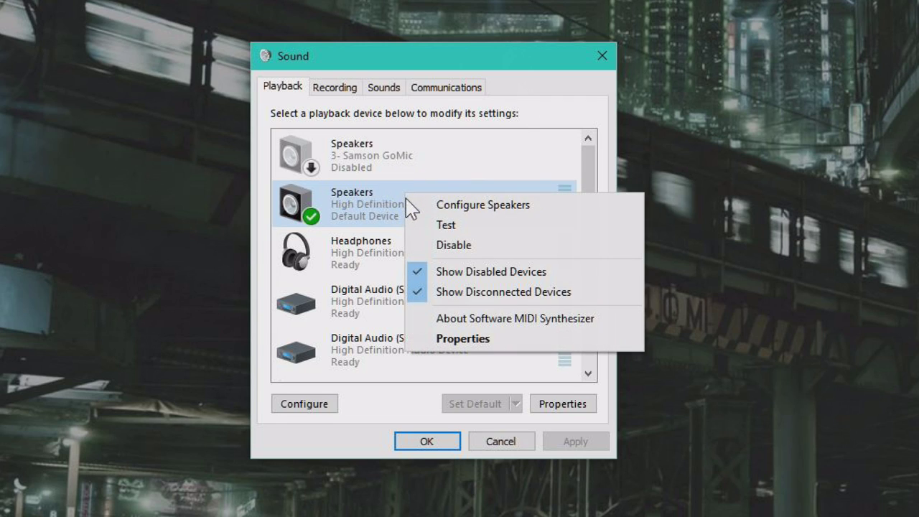
pyautogui.click(463, 226)
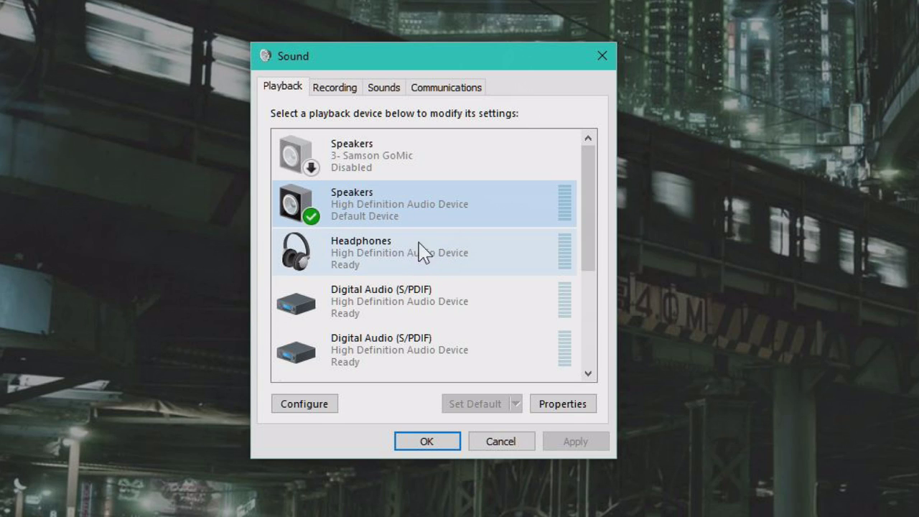
# - Test the Speakers again, then play a test sound through the Headphones
pyautogui.rightClick(413, 209)
pyautogui.click(467, 246)
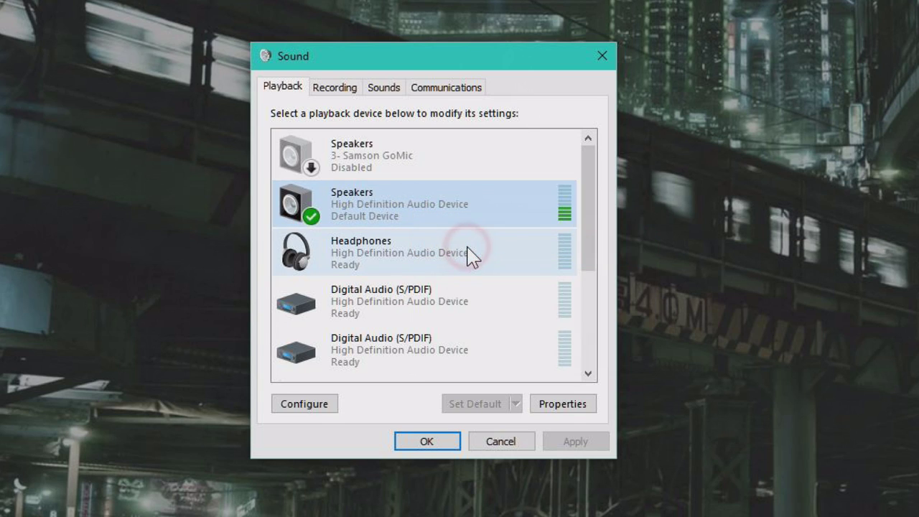
pyautogui.rightClick(432, 259)
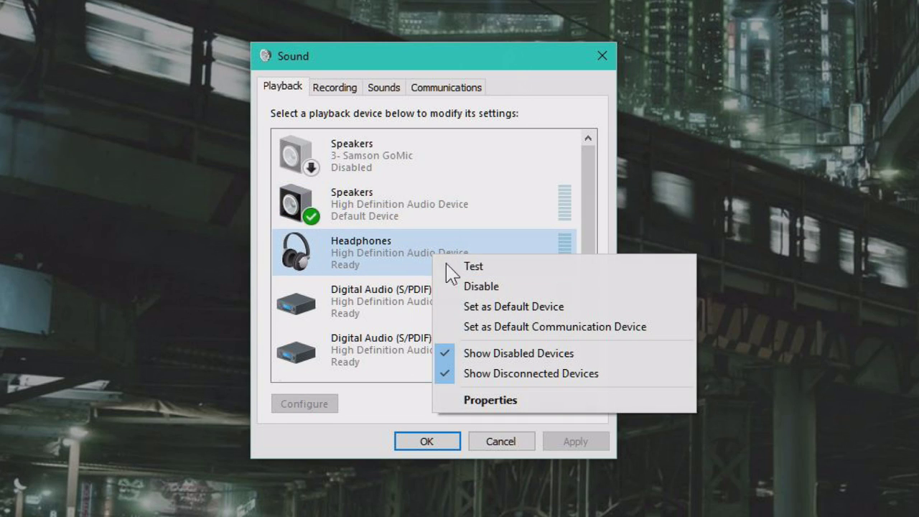
pyautogui.click(506, 269)
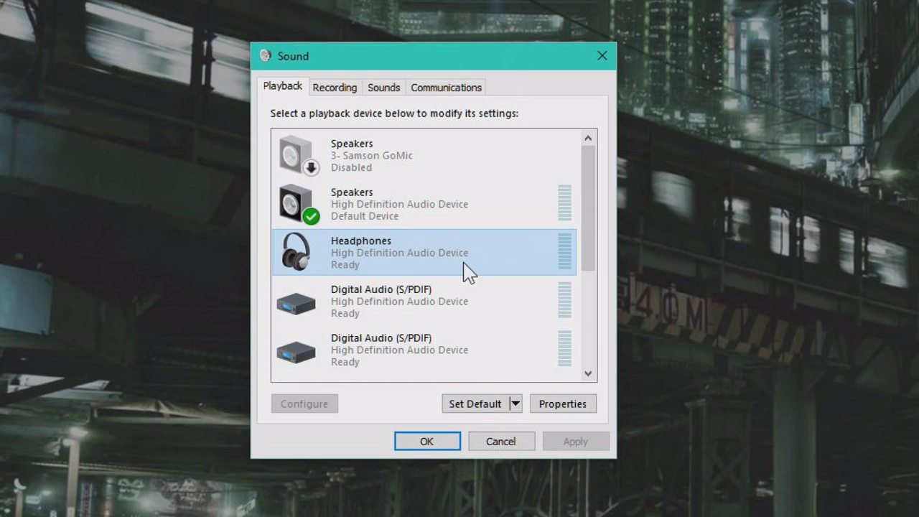
# - Make Headphones (High Definition Audio Device) the default playback device
pyautogui.click(440, 208)
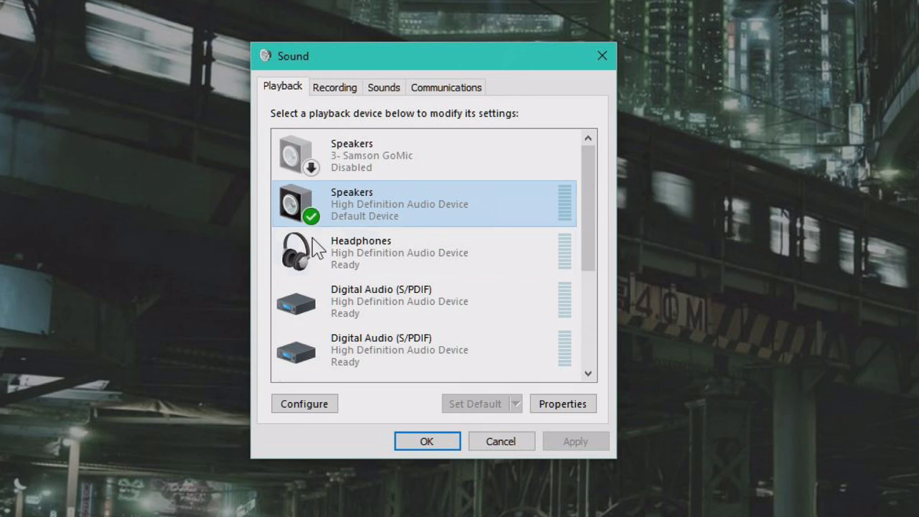
pyautogui.click(413, 262)
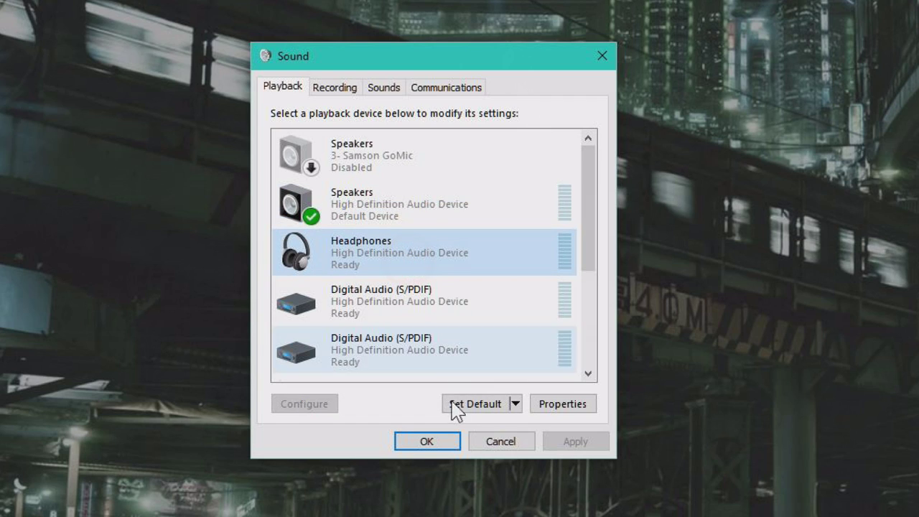
pyautogui.click(483, 403)
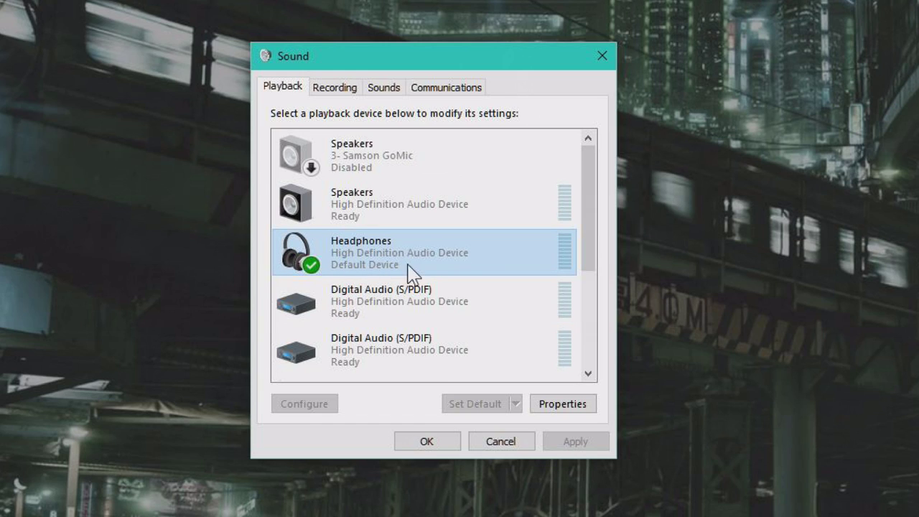
# - Play a test sound through the PHILIPS FTV further down the device list
pyautogui.scroll(-1, 468, 316)
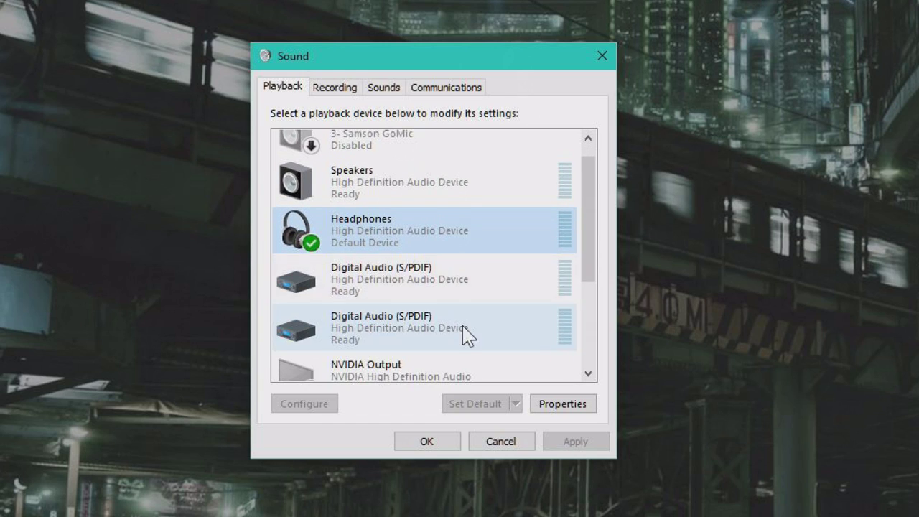
pyautogui.scroll(-3, 467, 332)
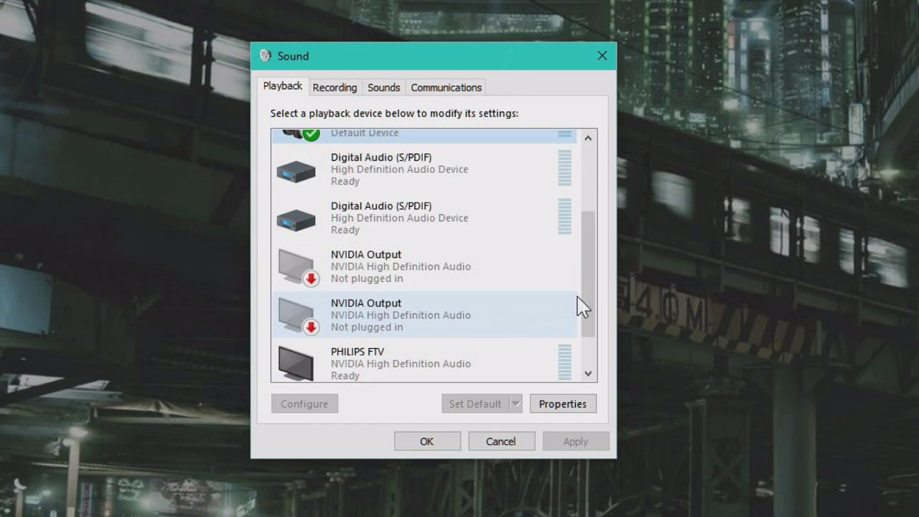
pyautogui.moveTo(596, 282); pyautogui.dragTo(599, 324)
pyautogui.rightClick(461, 318)
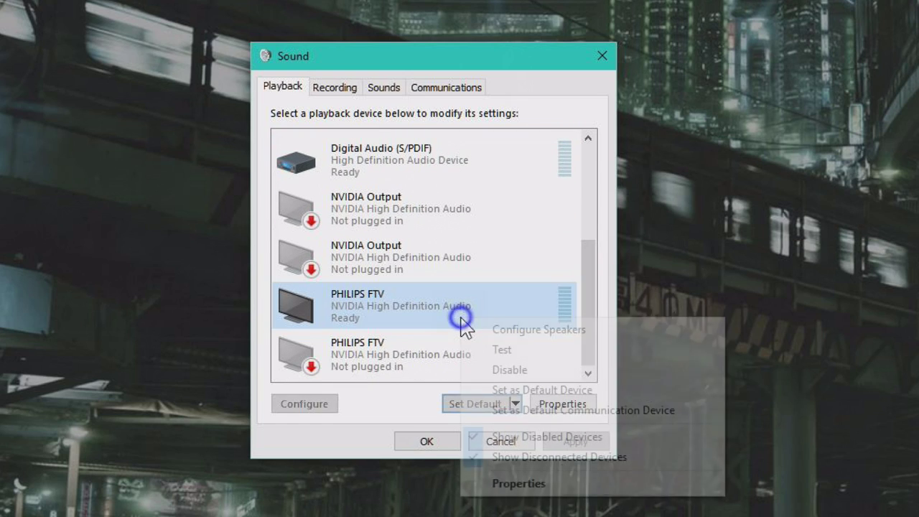
pyautogui.click(522, 351)
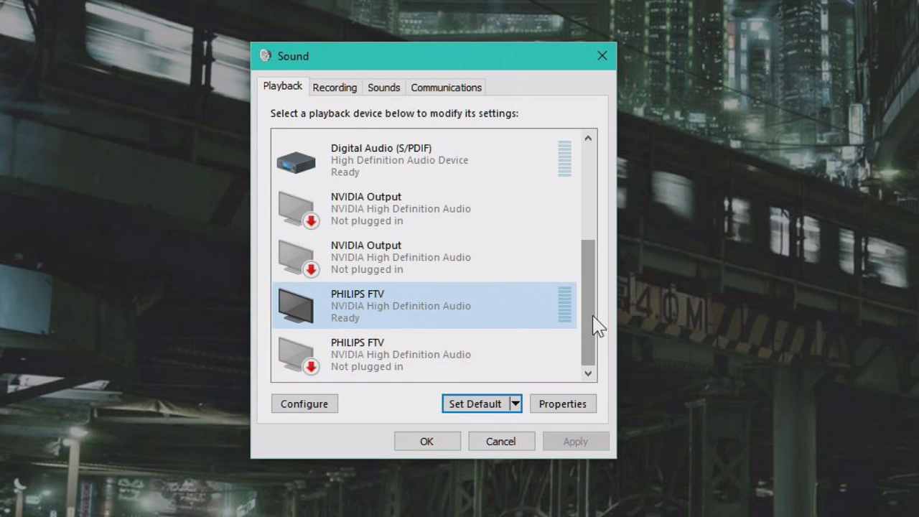
pyautogui.moveTo(593, 301); pyautogui.dragTo(601, 347)
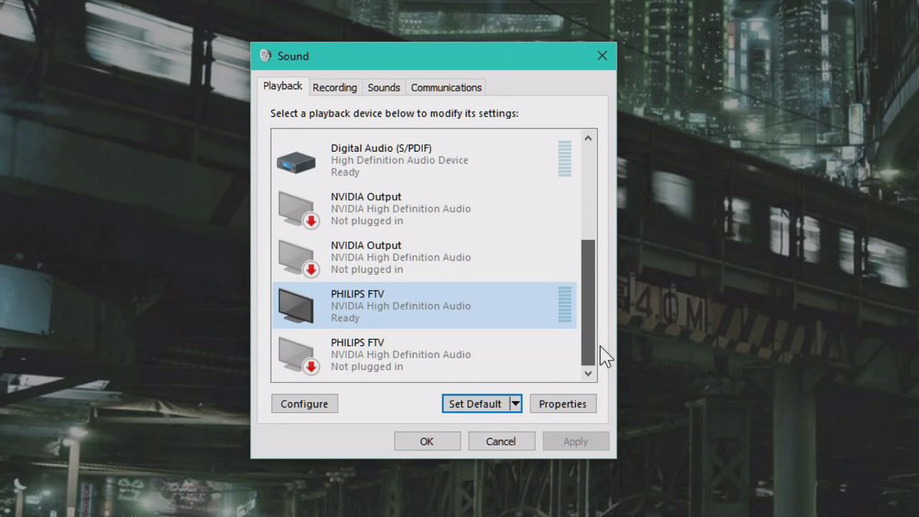
pyautogui.scroll(5, 568, 211)
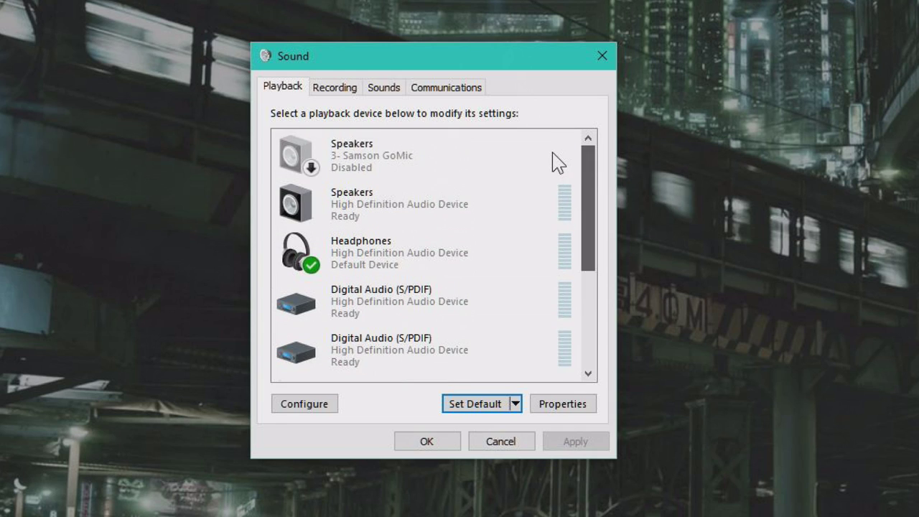
# - Hide disabled and disconnected devices from the playback list
pyautogui.moveTo(594, 179); pyautogui.dragTo(593, 345)
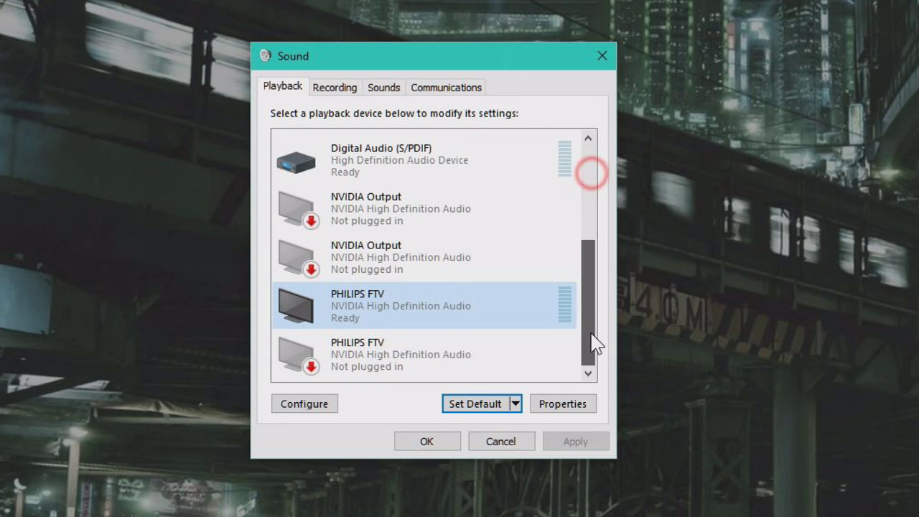
pyautogui.rightClick(417, 375)
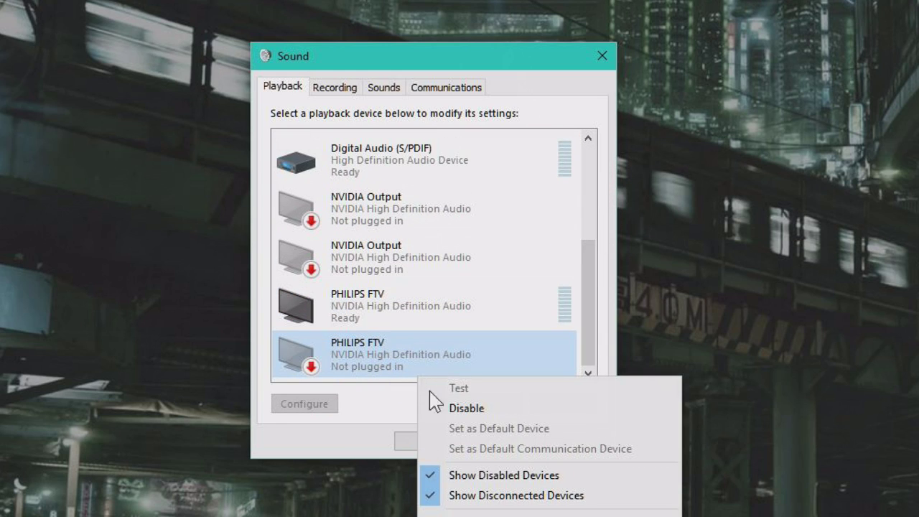
pyautogui.click(505, 476)
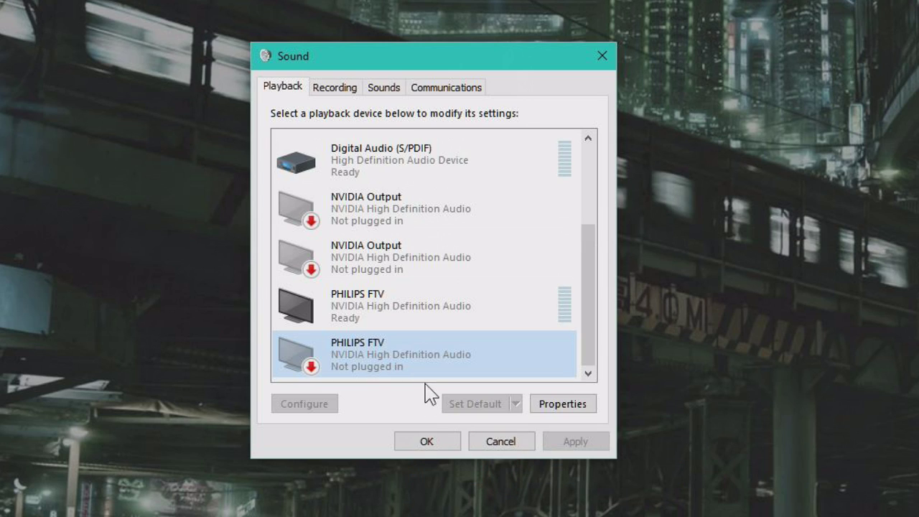
pyautogui.rightClick(420, 375)
pyautogui.click(519, 492)
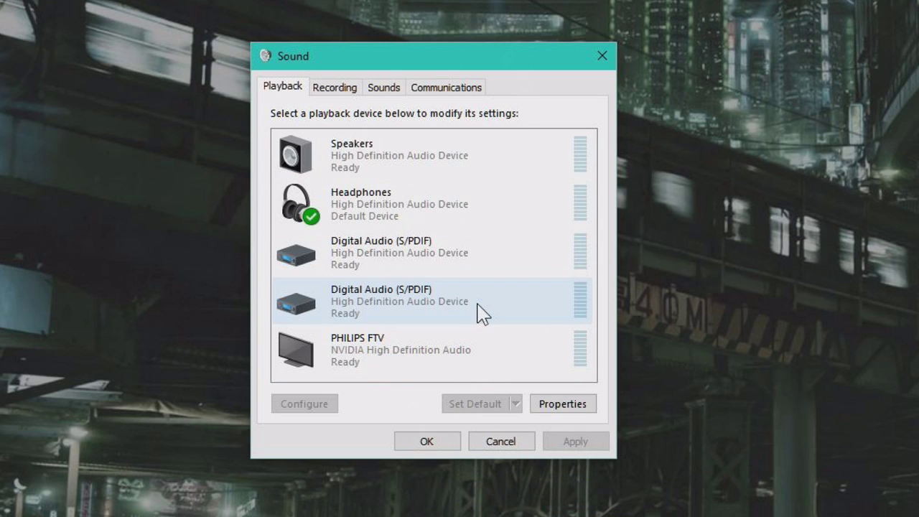
# - Show disabled devices again, revealing the disabled Samson GoMic speakers
pyautogui.rightClick(481, 238)
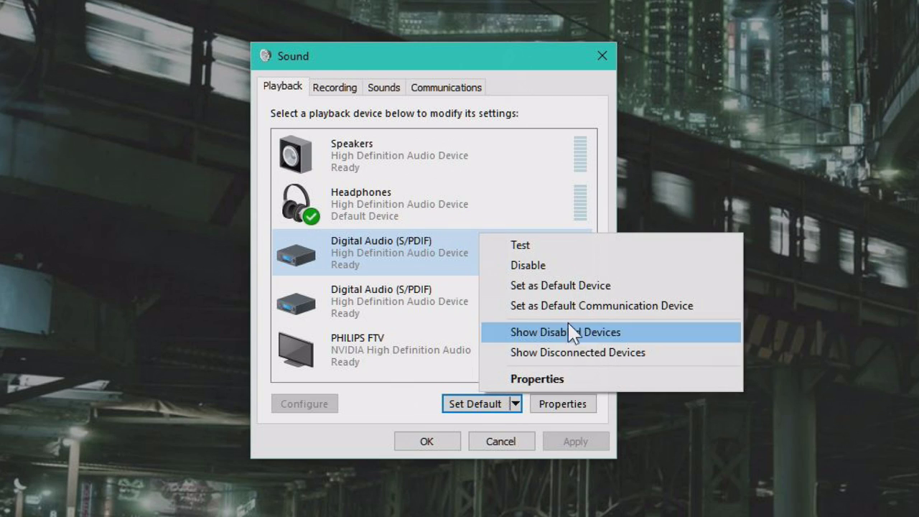
pyautogui.click(552, 332)
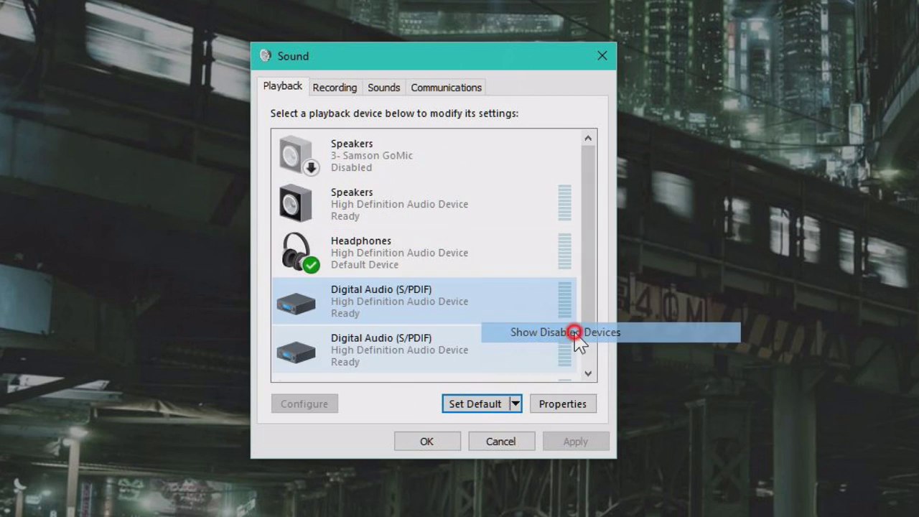
pyautogui.click(390, 168)
pyautogui.click(488, 312)
pyautogui.scroll(-1, 488, 312)
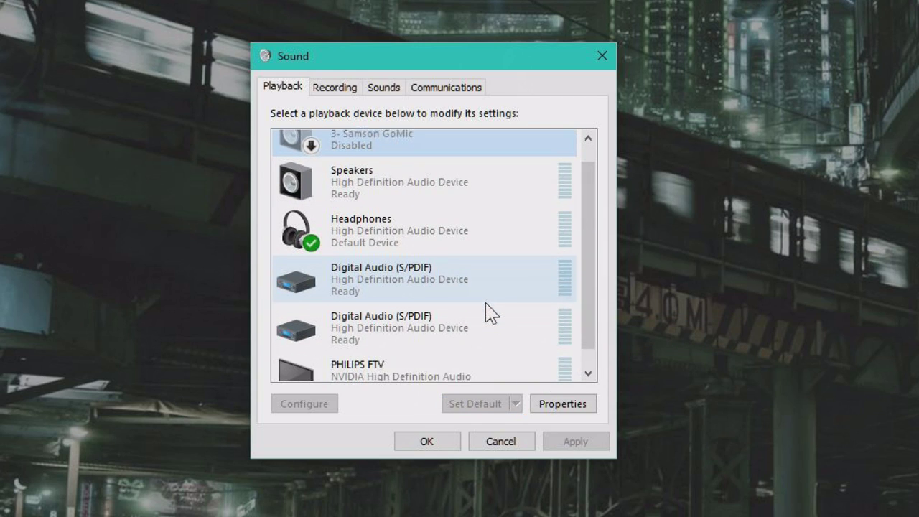
# - Show disconnected devices again and reselect the Headphones device
pyautogui.rightClick(354, 280)
pyautogui.click(459, 397)
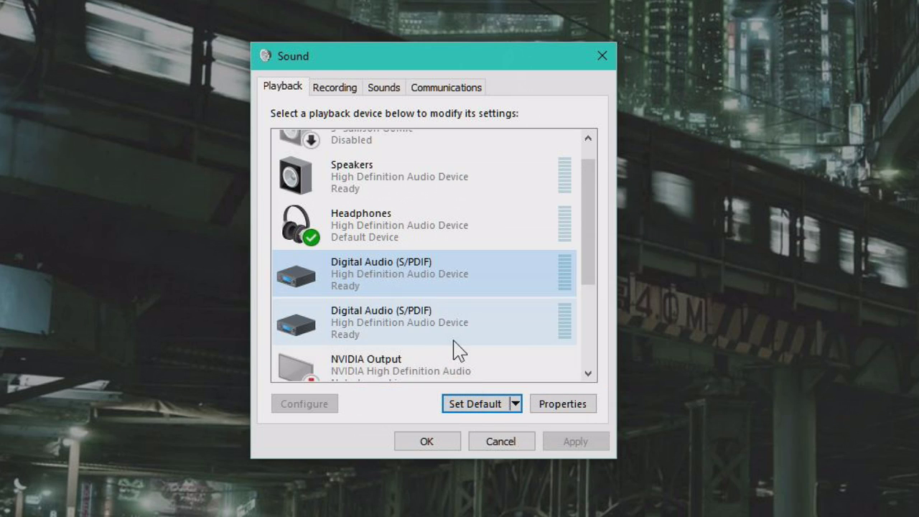
pyautogui.scroll(-1, 453, 352)
pyautogui.scroll(-2, 453, 367)
pyautogui.click(417, 279)
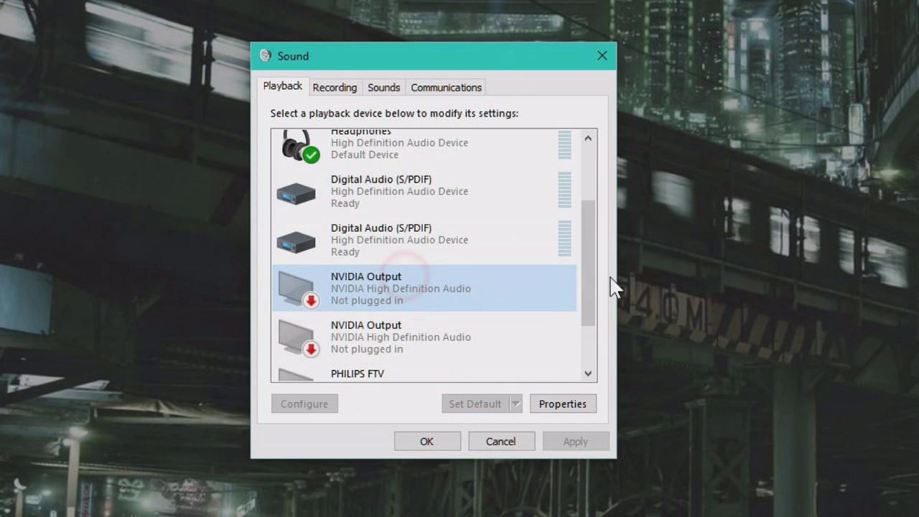
pyautogui.moveTo(588, 248); pyautogui.dragTo(596, 312)
pyautogui.scroll(3, 567, 164)
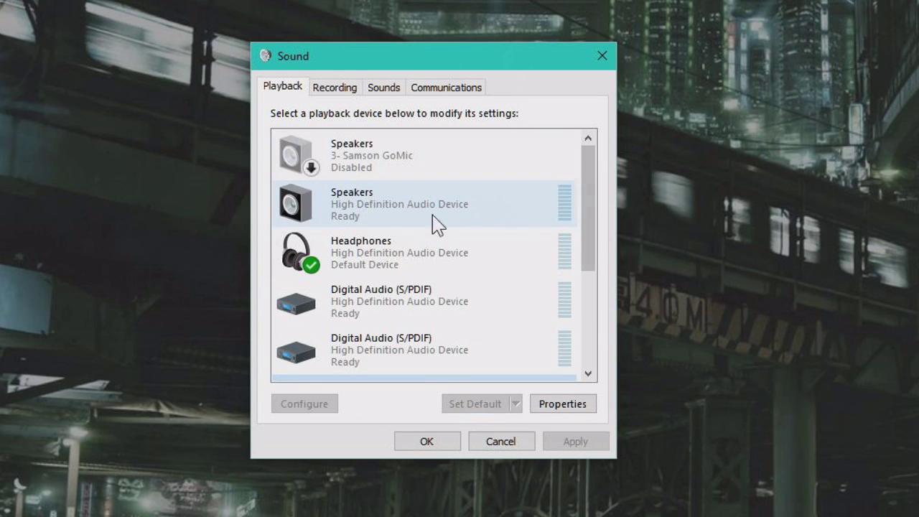
pyautogui.click(426, 256)
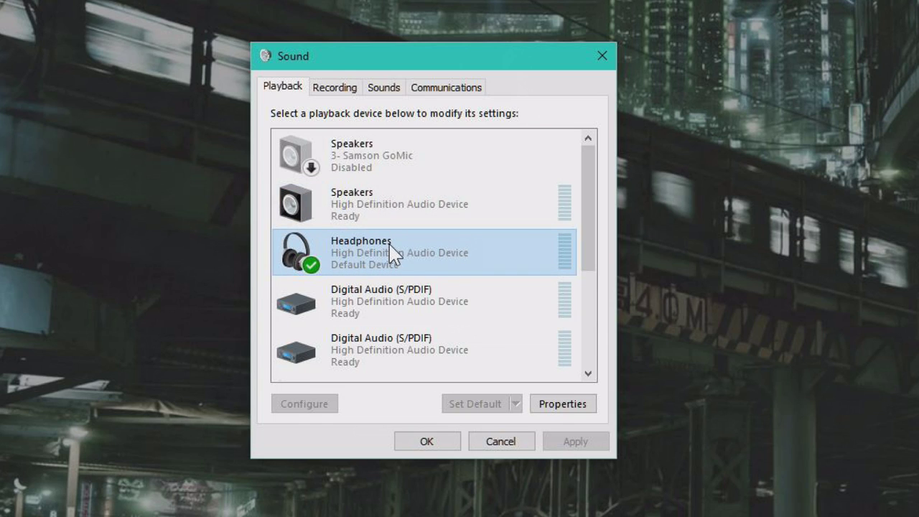
# - Inspect the Recording tab's Samson GoMic microphone and the disabled Microphone Array
pyautogui.click(349, 91)
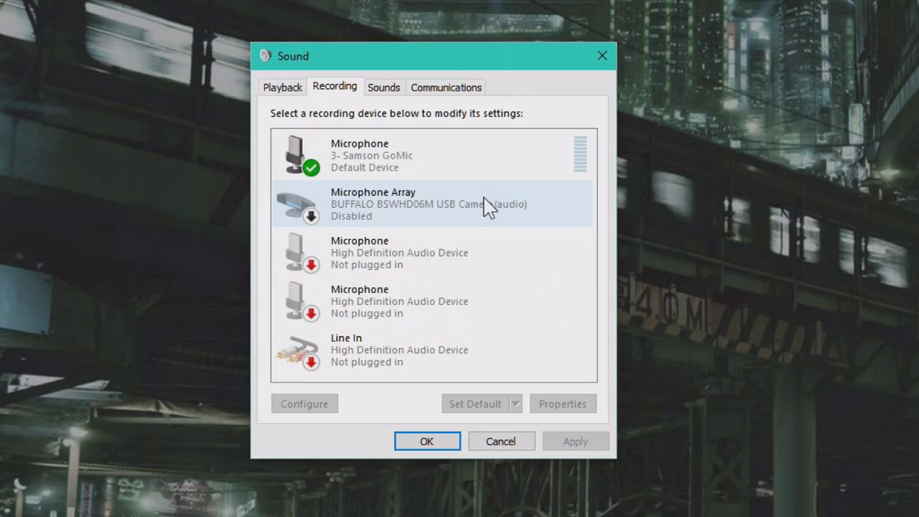
pyautogui.click(422, 162)
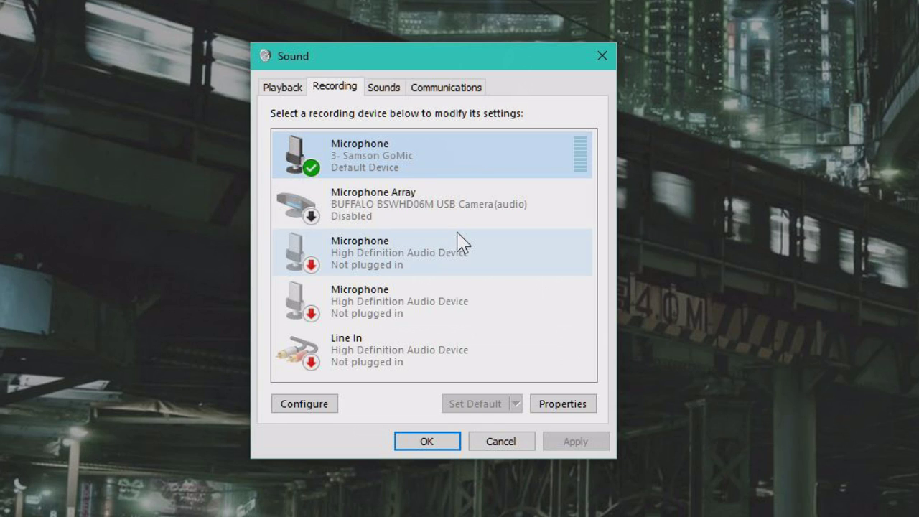
pyautogui.click(458, 198)
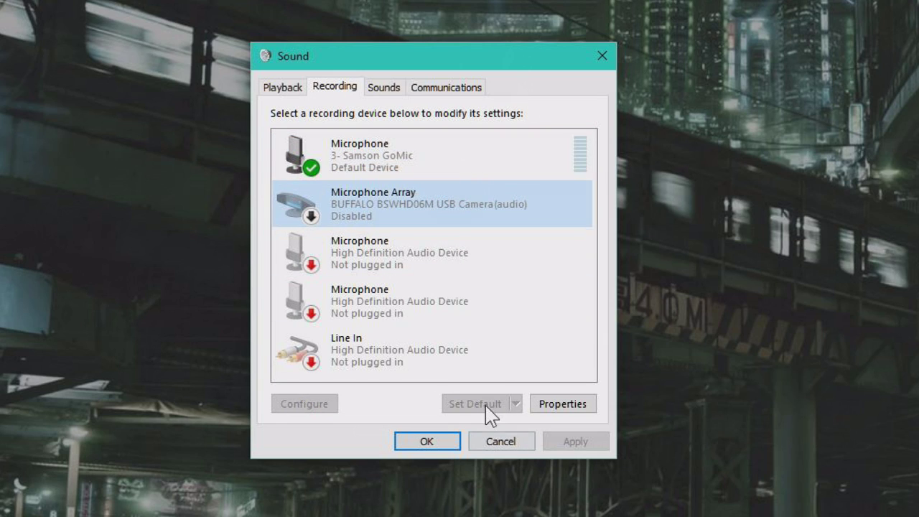
# - Make the High Definition Audio Speakers the default playback device again
pyautogui.click(283, 87)
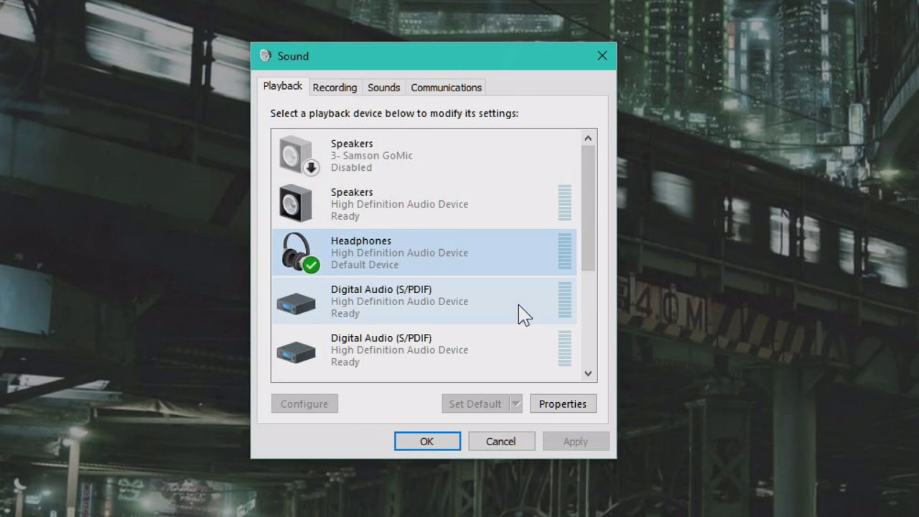
pyautogui.click(393, 207)
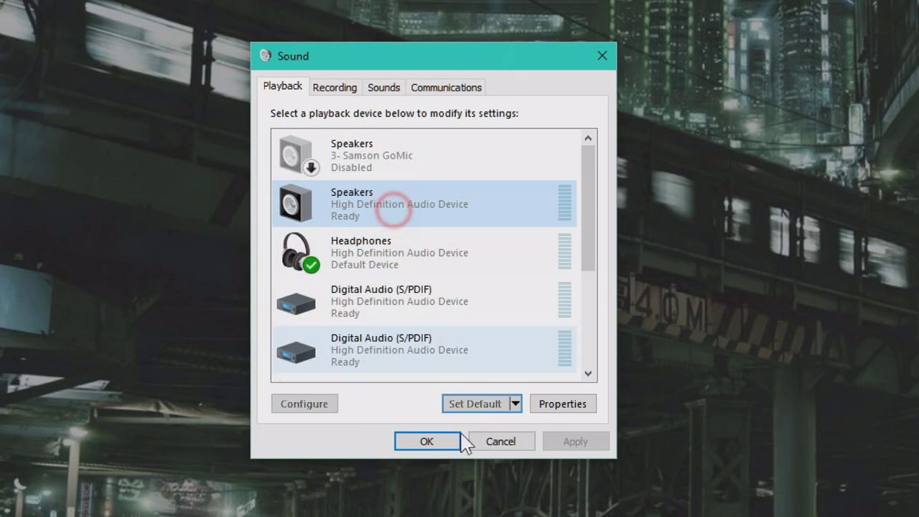
pyautogui.click(483, 404)
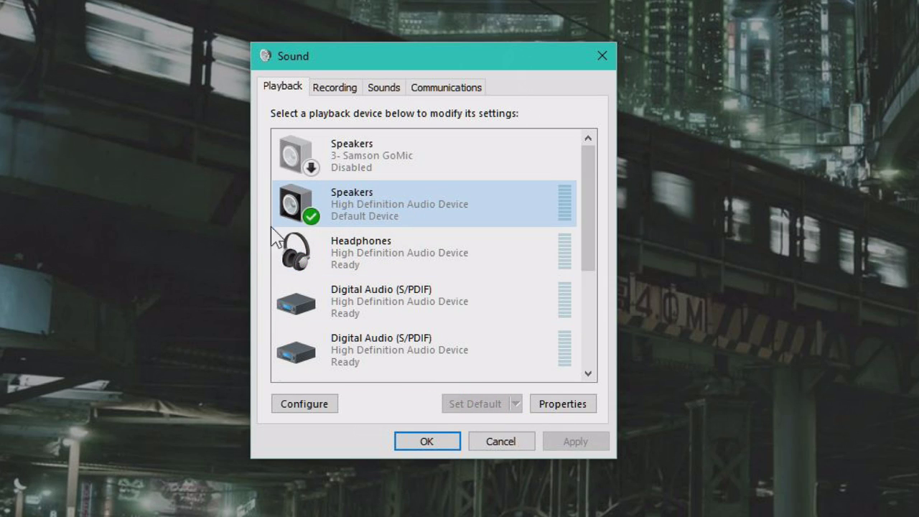
# - Play a test sound through the Speakers and close the Sound dialog with OK
pyautogui.rightClick(344, 212)
pyautogui.click(417, 248)
pyautogui.click(440, 442)
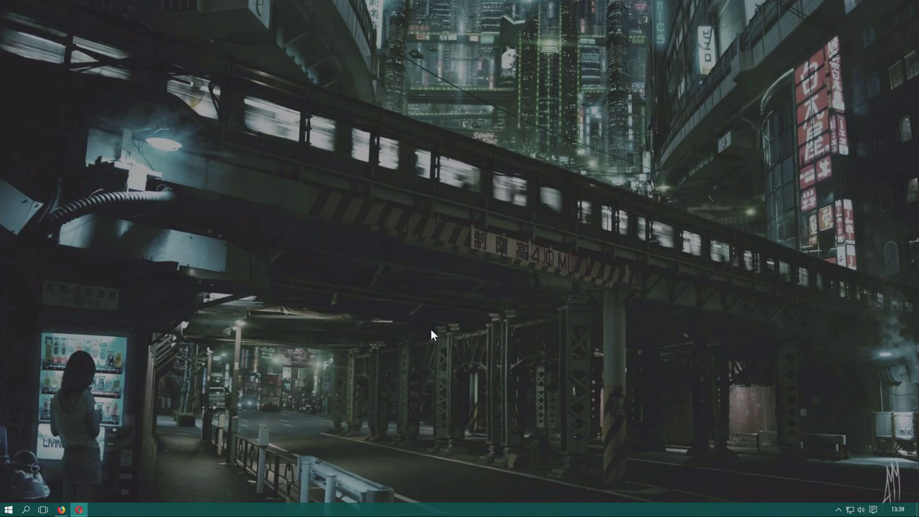